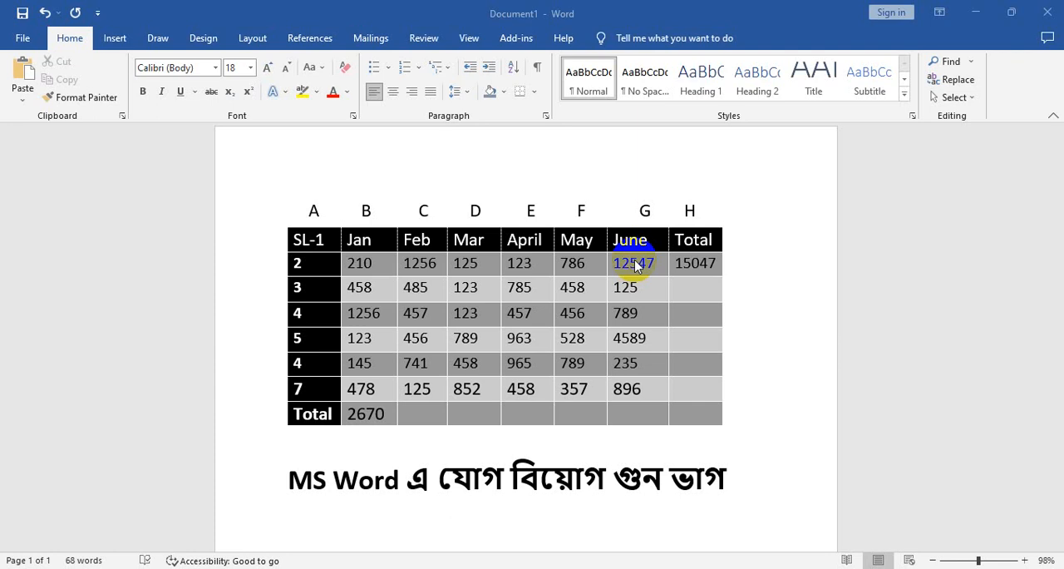
# Clear the existing value from the Total cell of the Jan column
pyautogui.click(385, 414)
pyautogui.moveTo(386, 414); pyautogui.dragTo(350, 415)
pyautogui.moveTo(358, 251); pyautogui.dragTo(361, 391)
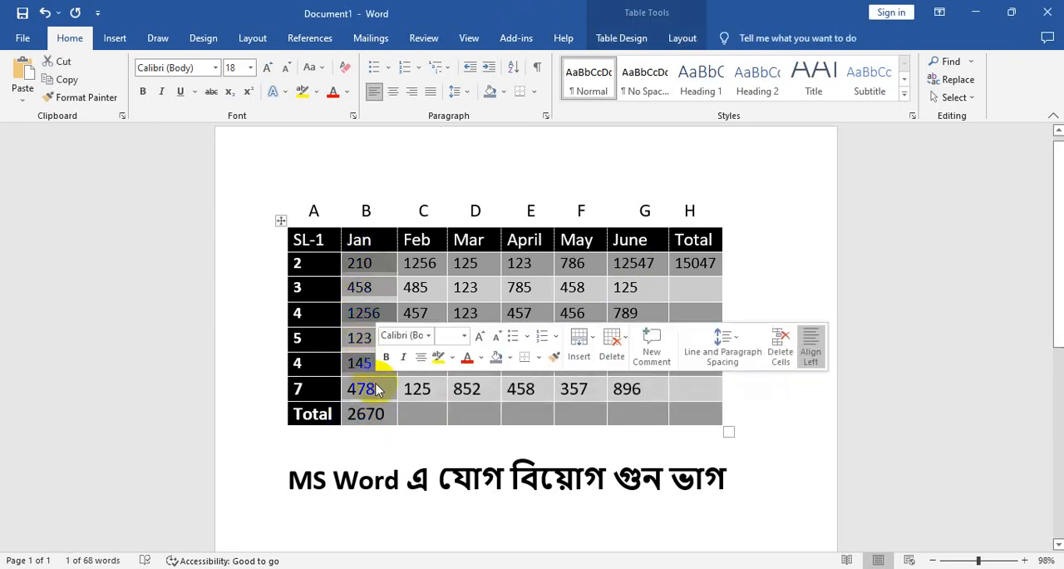
pyautogui.click(387, 418)
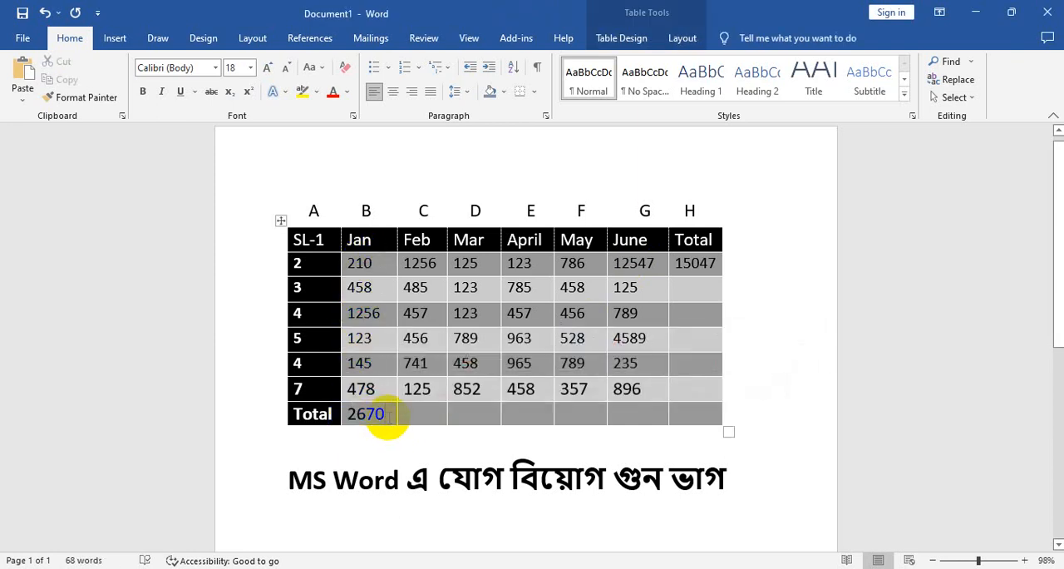
pyautogui.press('BackSpace')
pyautogui.press('BackSpace')
# Examine the column letters A to H above the table and the cells under column B
pyautogui.moveTo(363, 314); pyautogui.dragTo(362, 299)
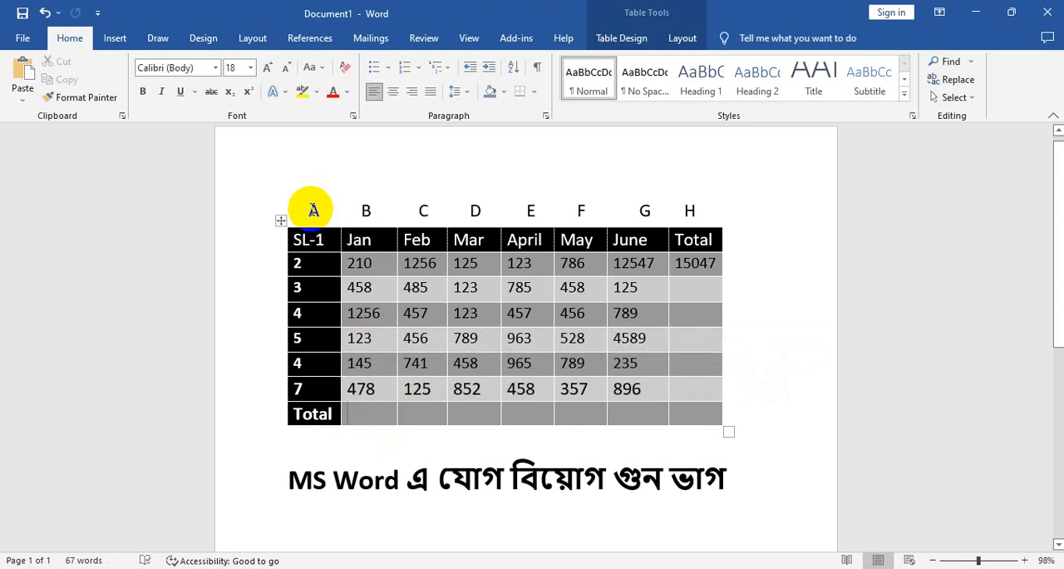
pyautogui.moveTo(313, 211); pyautogui.dragTo(696, 214)
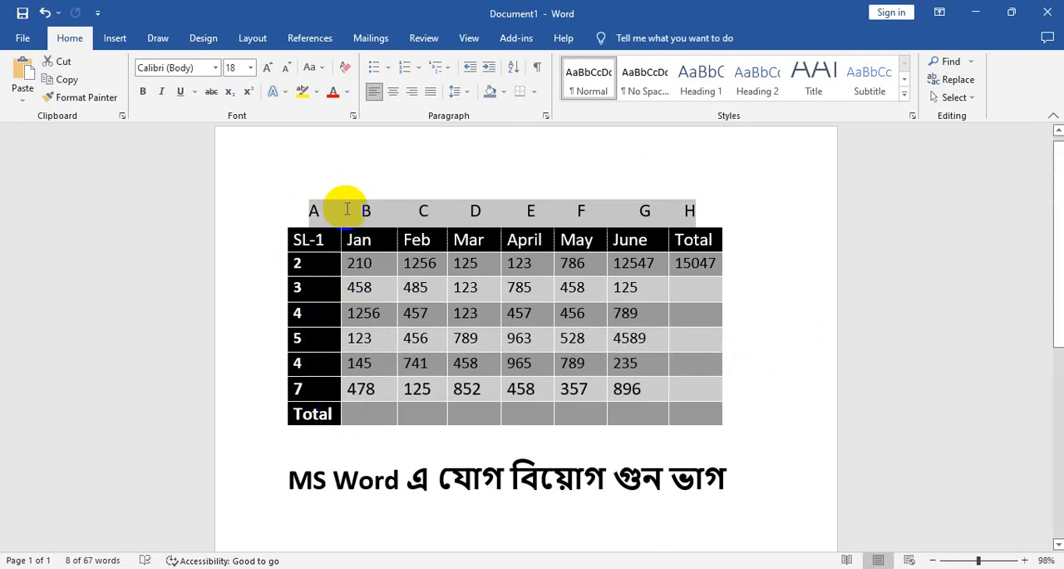
pyautogui.moveTo(292, 209); pyautogui.dragTo(692, 209)
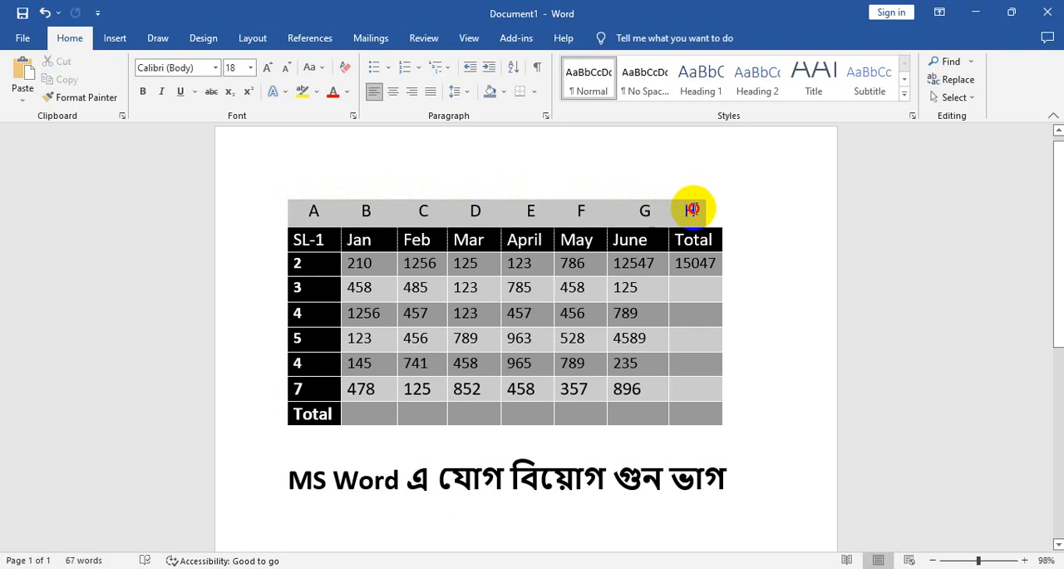
pyautogui.moveTo(302, 244); pyautogui.dragTo(316, 352)
pyautogui.click(344, 208)
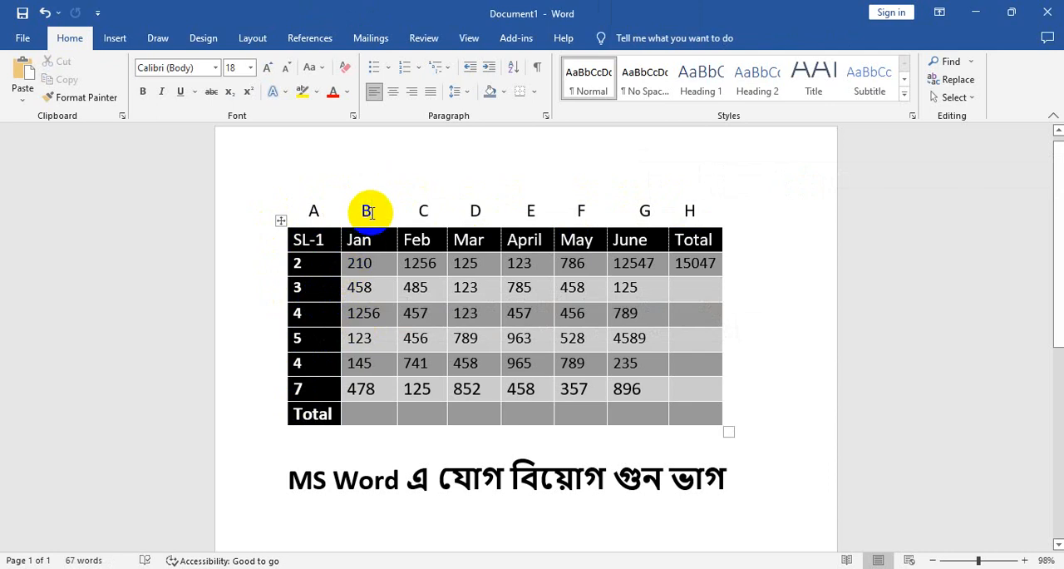
pyautogui.click(364, 262)
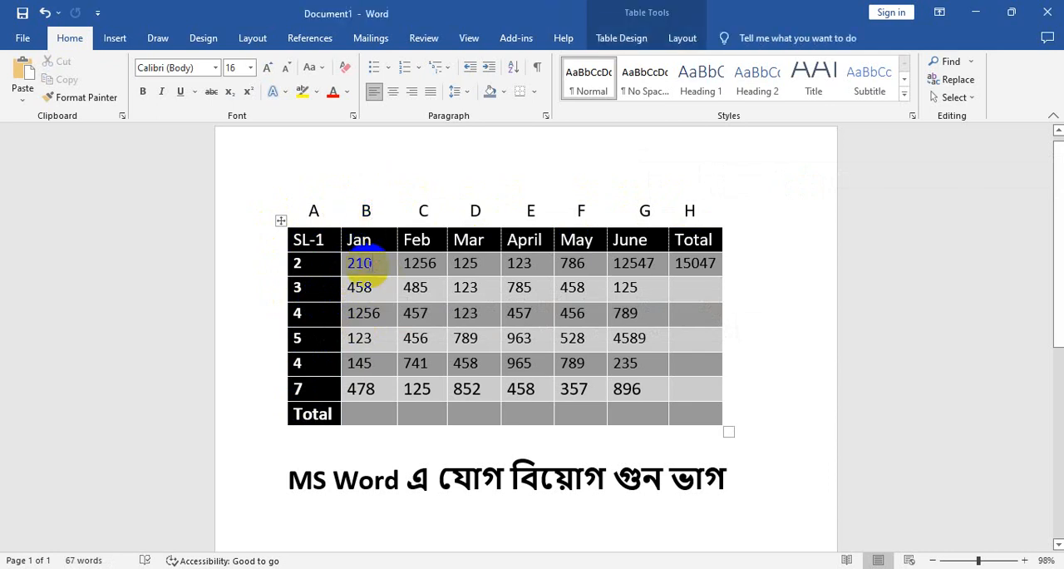
pyautogui.click(355, 388)
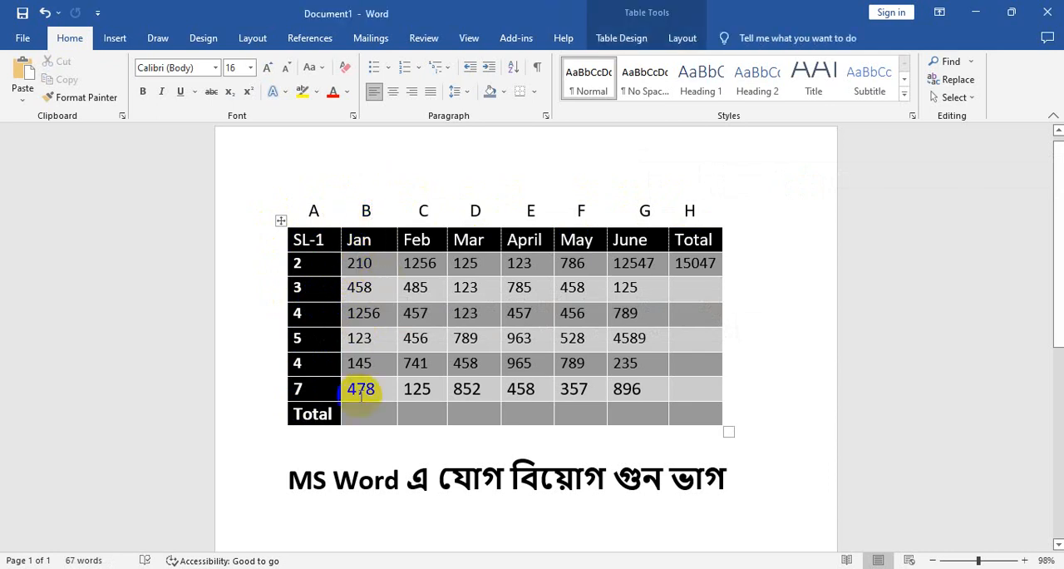
pyautogui.moveTo(338, 296); pyautogui.dragTo(380, 360)
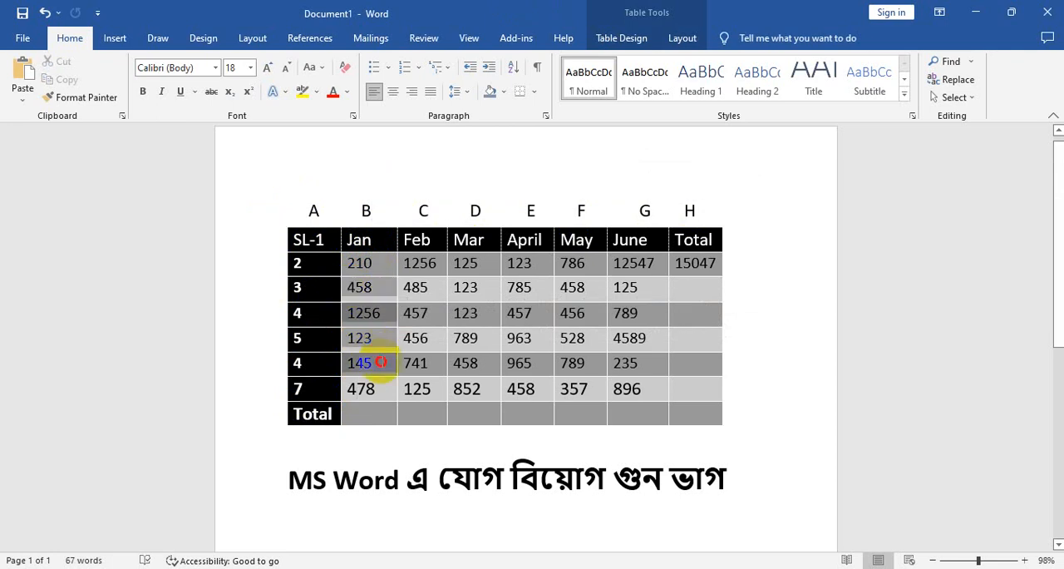
pyautogui.click(370, 268)
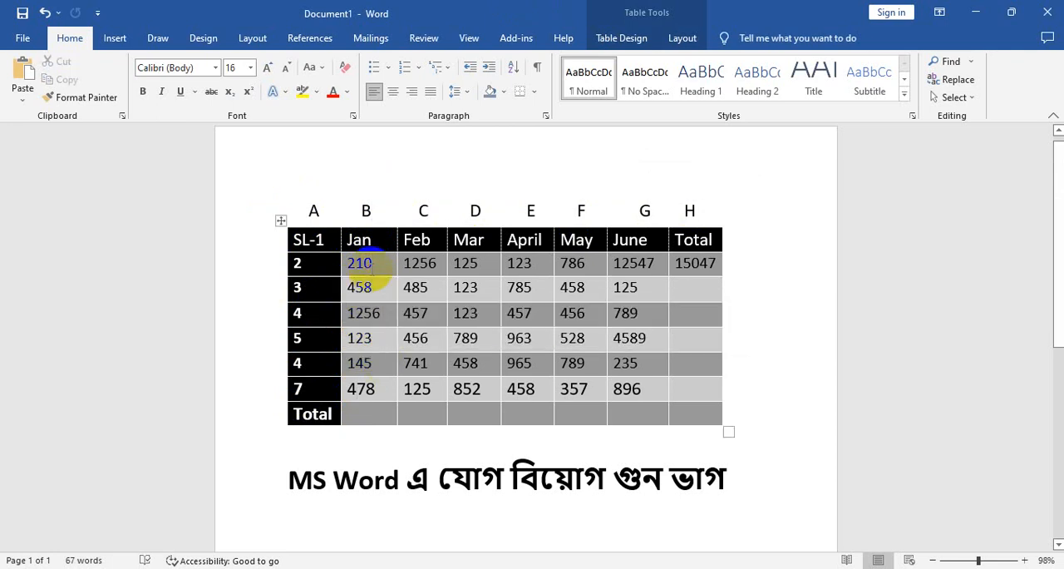
pyautogui.click(368, 211)
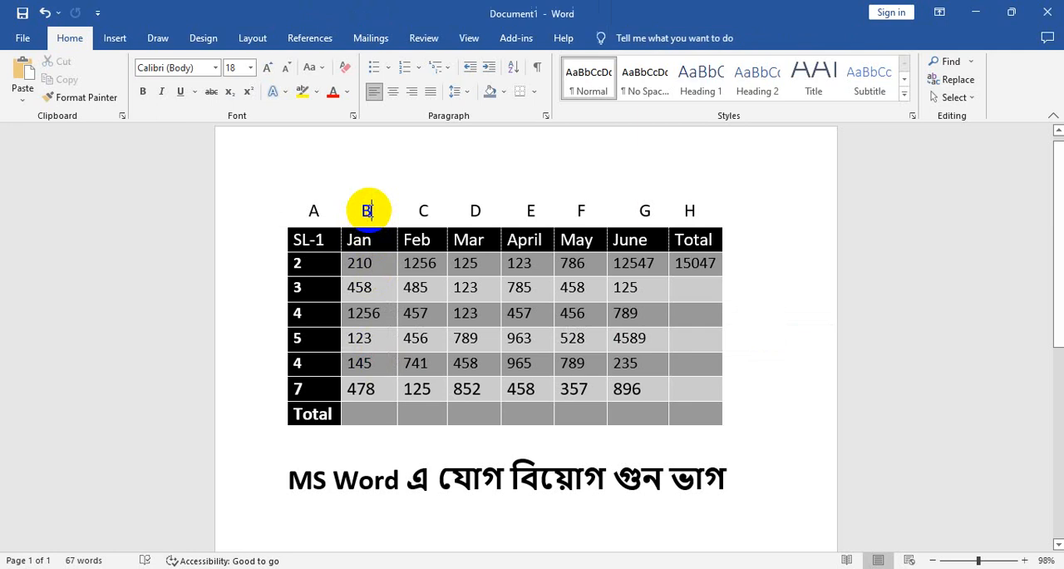
# Examine the row numbers in the first column, from the SL-1 header down to row 7
pyautogui.click(315, 266)
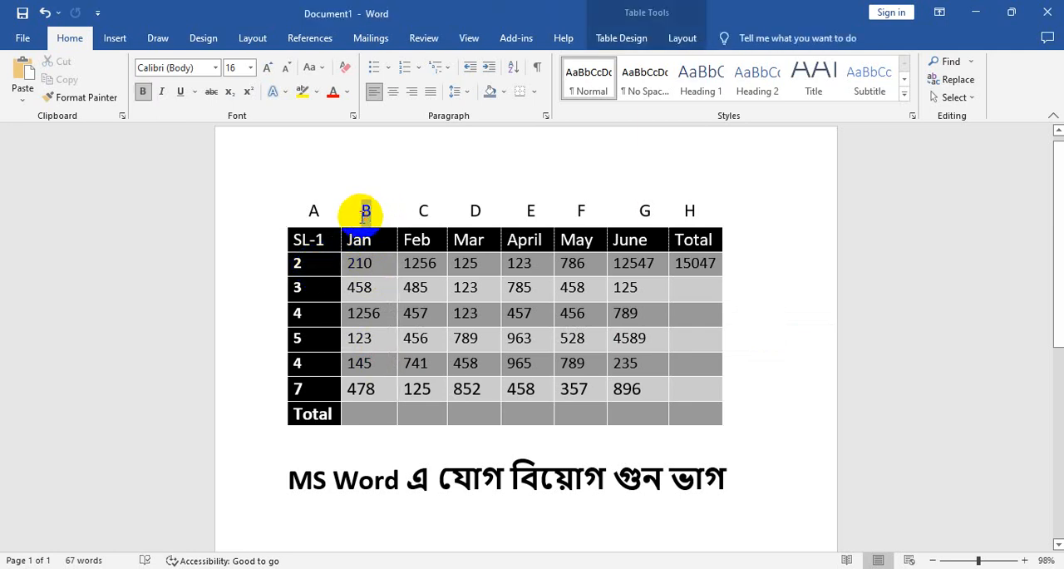
pyautogui.click(297, 263)
pyautogui.click(304, 240)
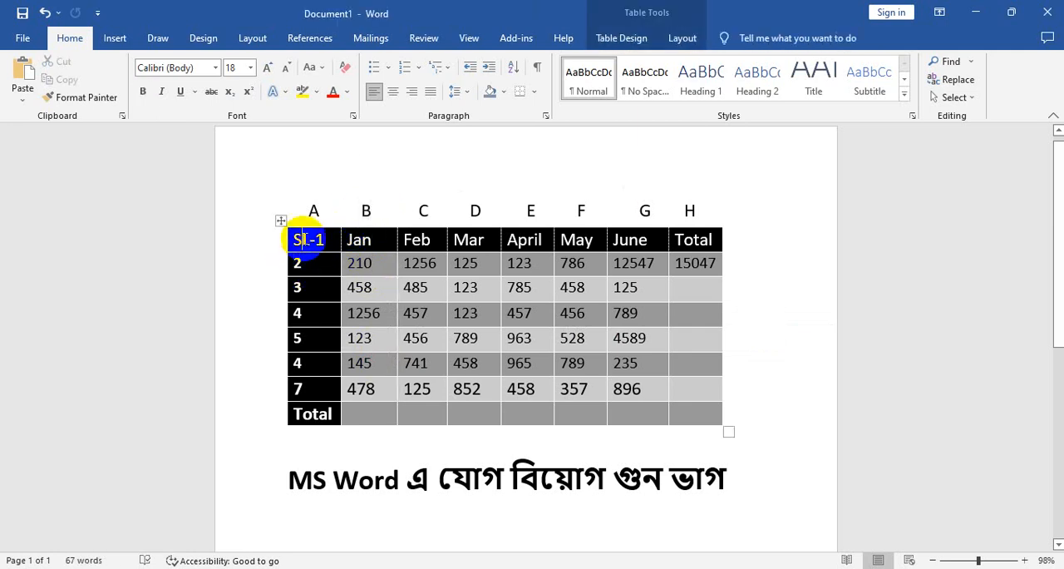
pyautogui.click(316, 240)
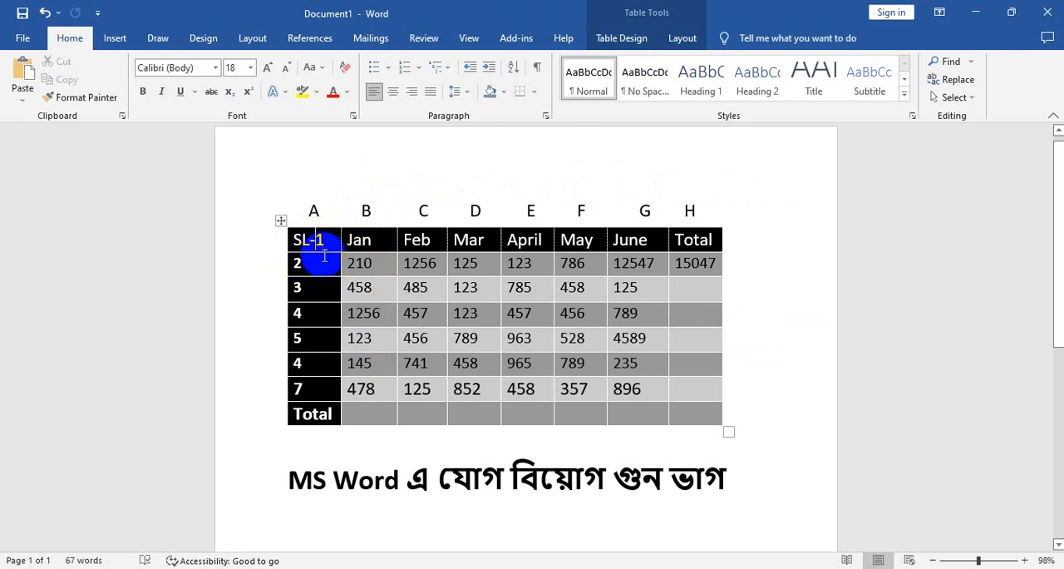
pyautogui.click(371, 213)
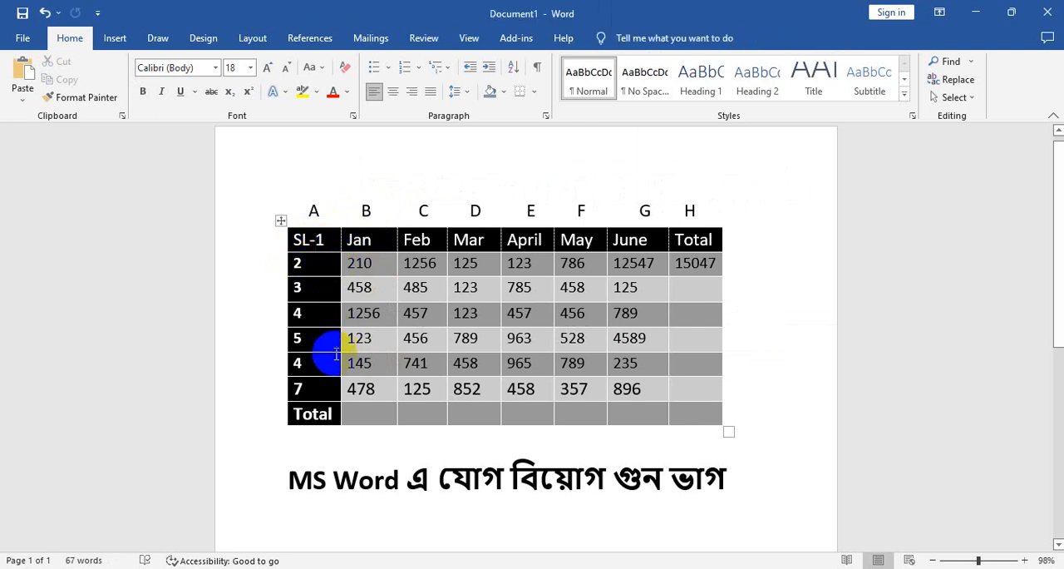
pyautogui.doubleClick(298, 389)
pyautogui.click(370, 389)
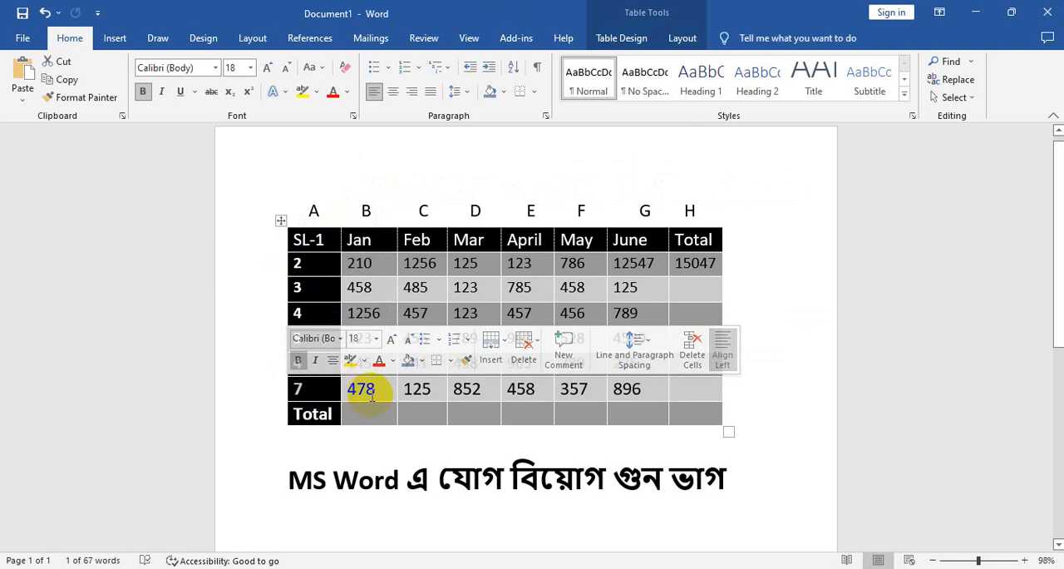
pyautogui.click(310, 239)
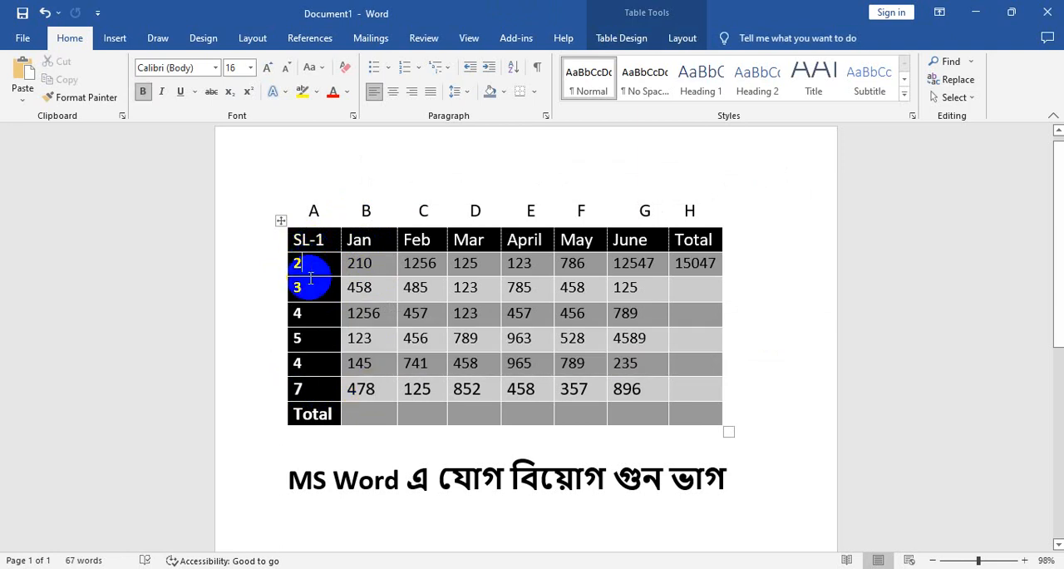
pyautogui.click(300, 313)
pyautogui.click(306, 338)
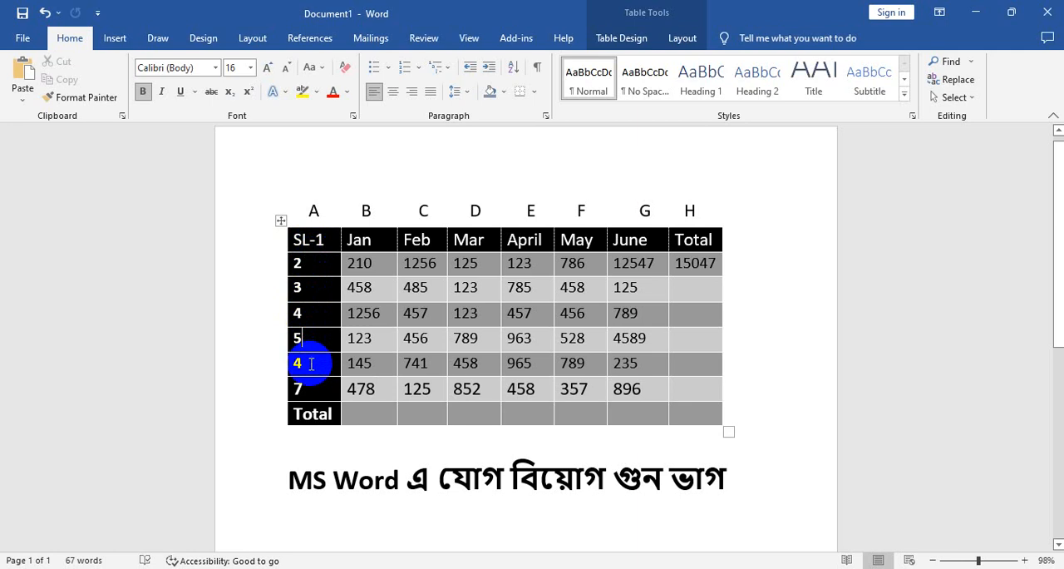
pyautogui.click(301, 363)
pyautogui.click(317, 389)
# Review how column letter B combines with the row numbers to reference the Jan cells from row 2 to row 7
pyautogui.click(368, 214)
pyautogui.click(327, 269)
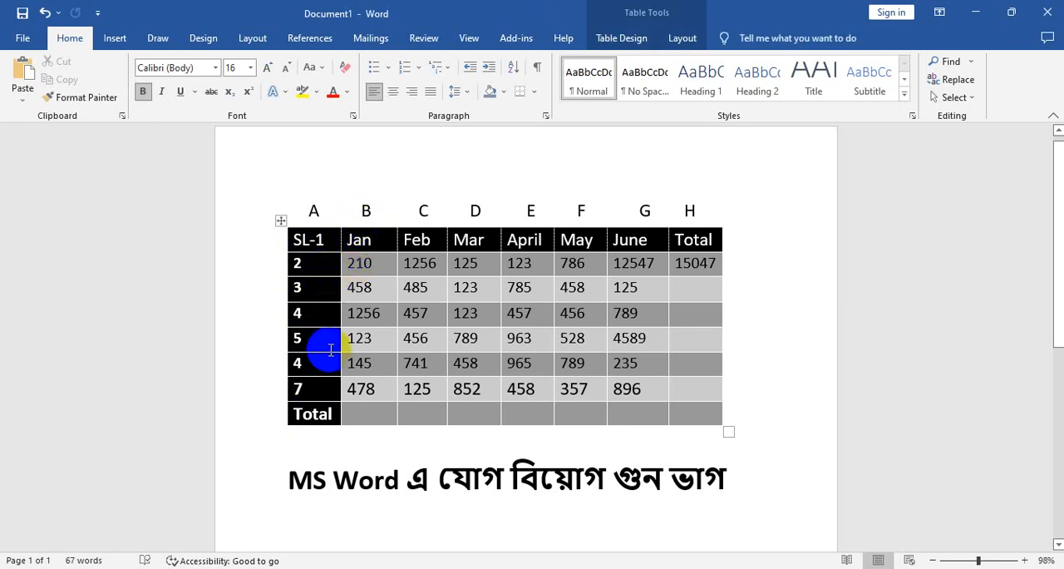
pyautogui.click(309, 392)
pyautogui.click(315, 264)
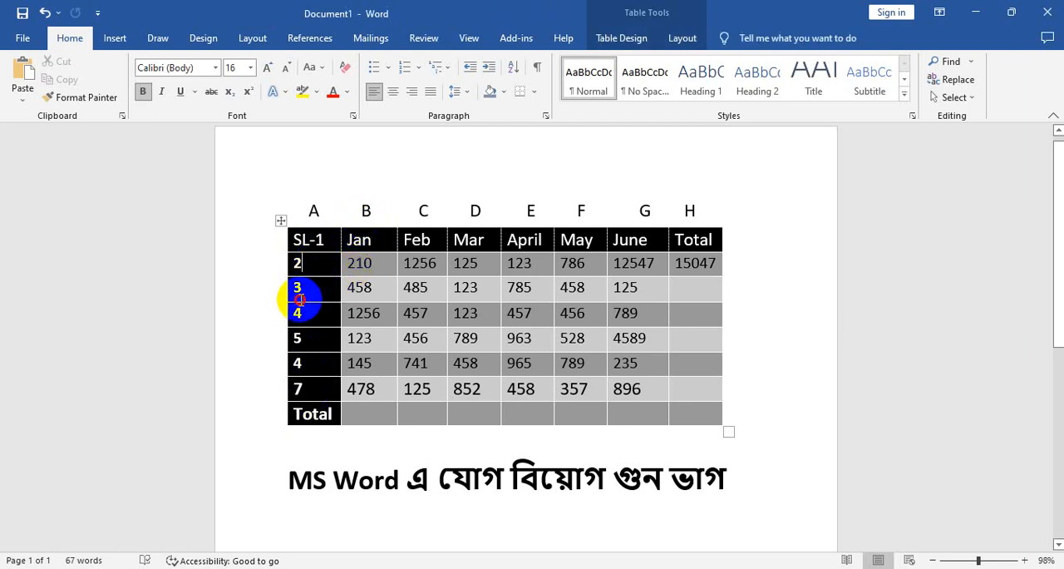
pyautogui.click(292, 339)
pyautogui.click(299, 364)
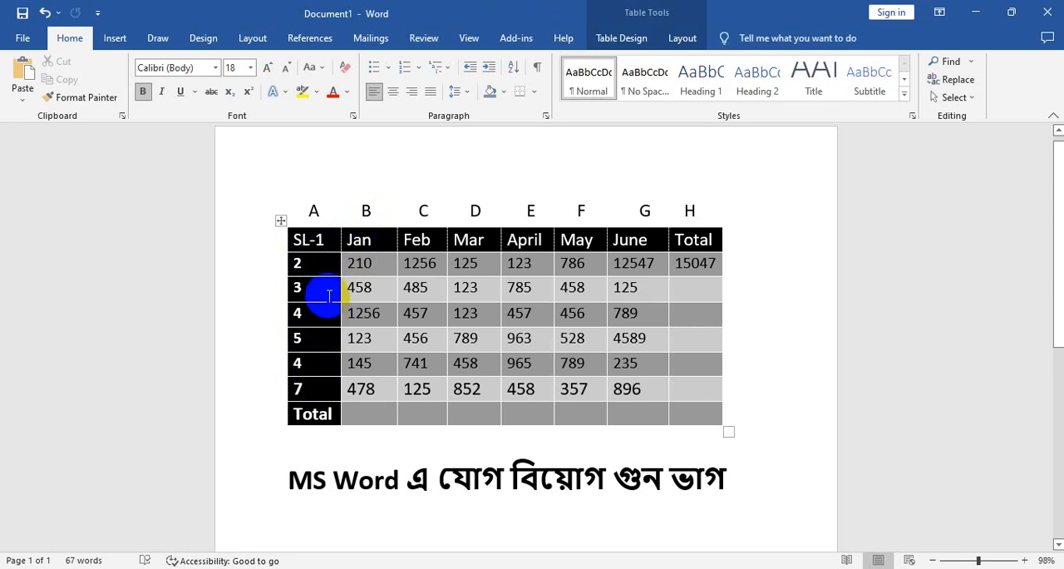
pyautogui.click(315, 266)
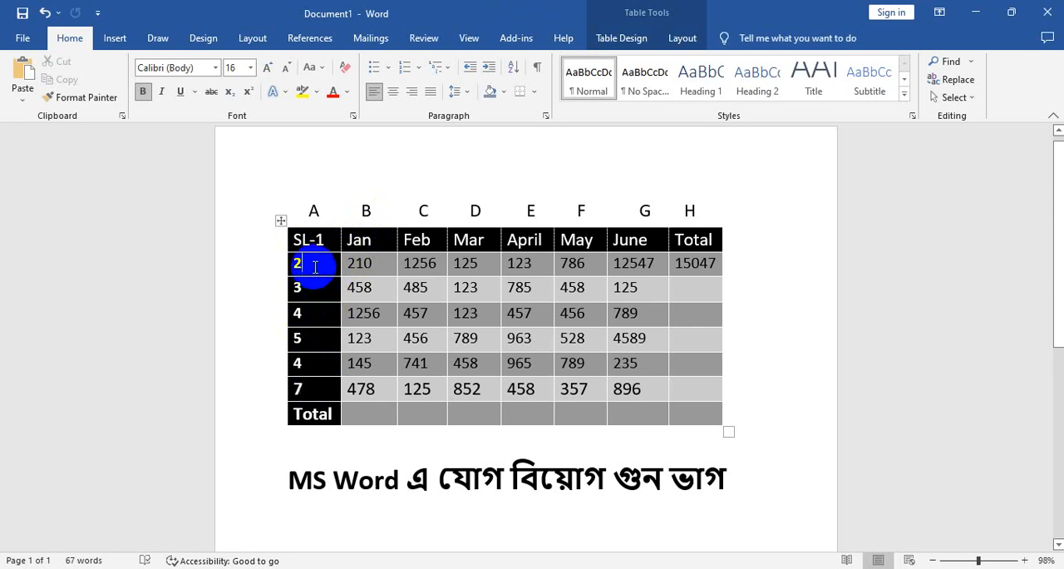
pyautogui.click(312, 389)
pyautogui.click(318, 240)
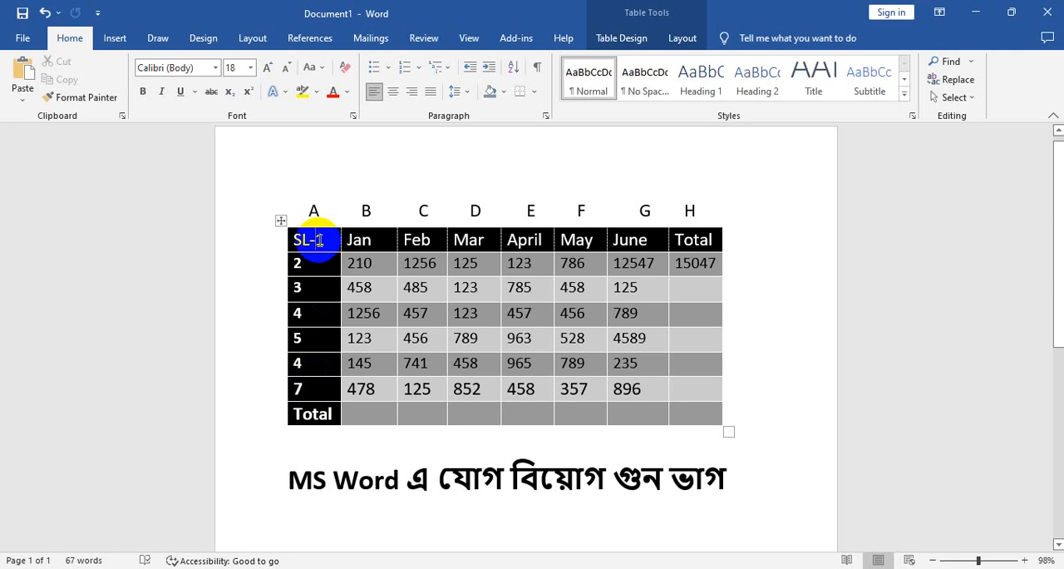
pyautogui.moveTo(324, 241); pyautogui.dragTo(291, 240)
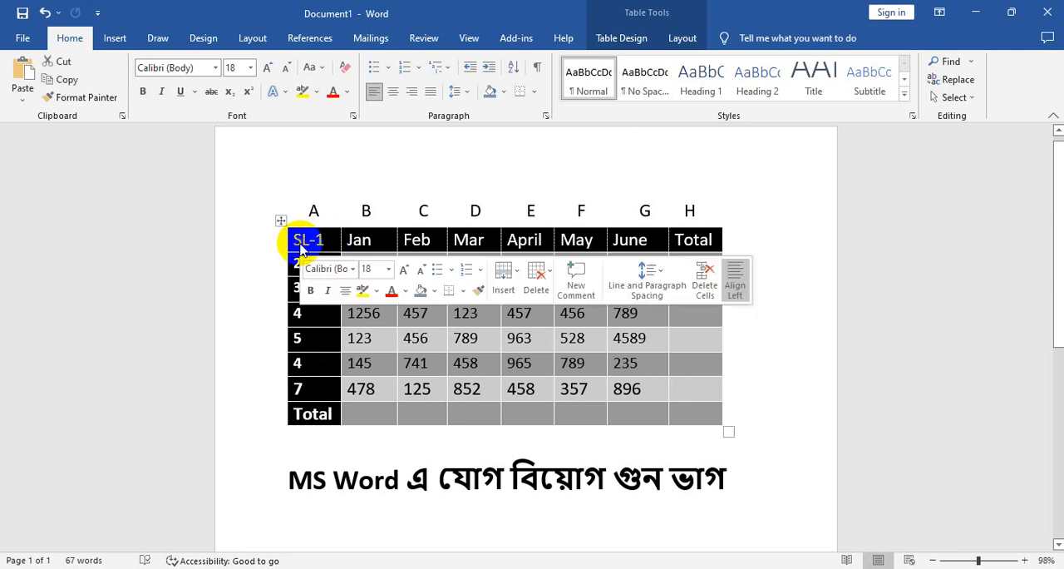
pyautogui.click(318, 247)
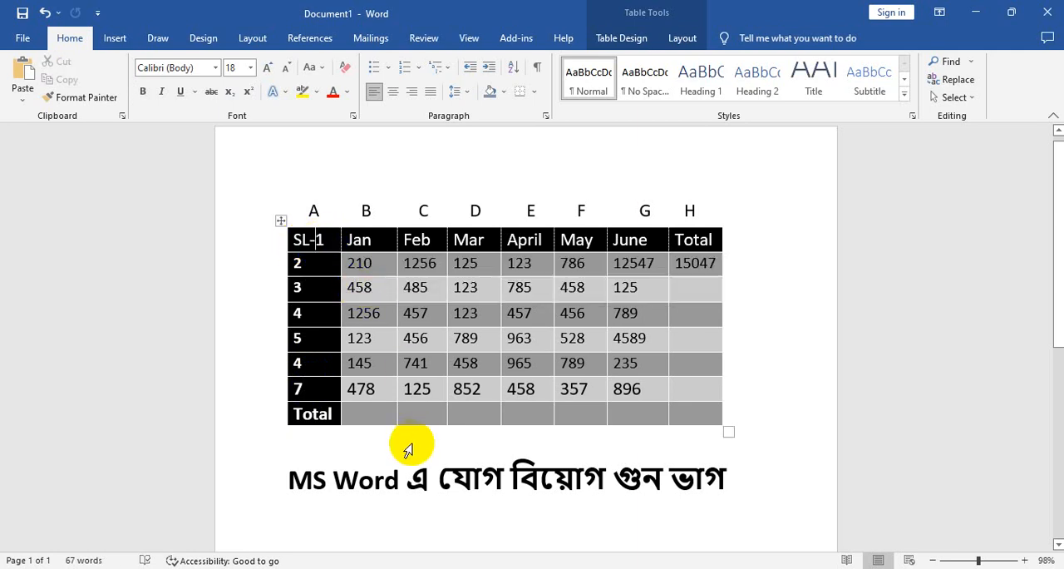
# Insert an empty field in the Jan column's Total cell and begin its formula with an equals sign
pyautogui.moveTo(347, 265); pyautogui.dragTo(356, 422)
pyautogui.click(360, 413)
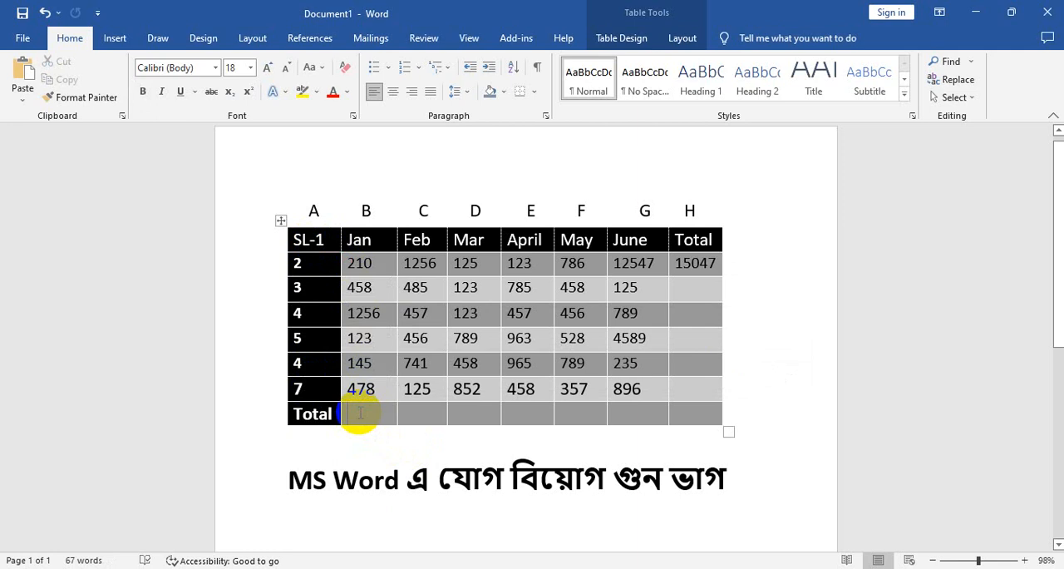
pyautogui.hotkey('ctrl', 'F9')
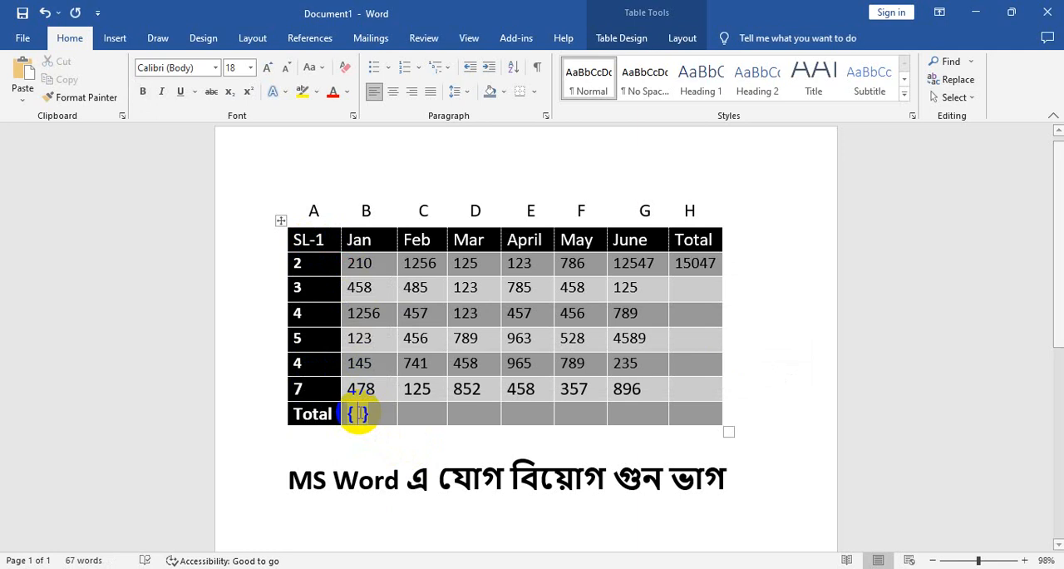
pyautogui.write('= ')
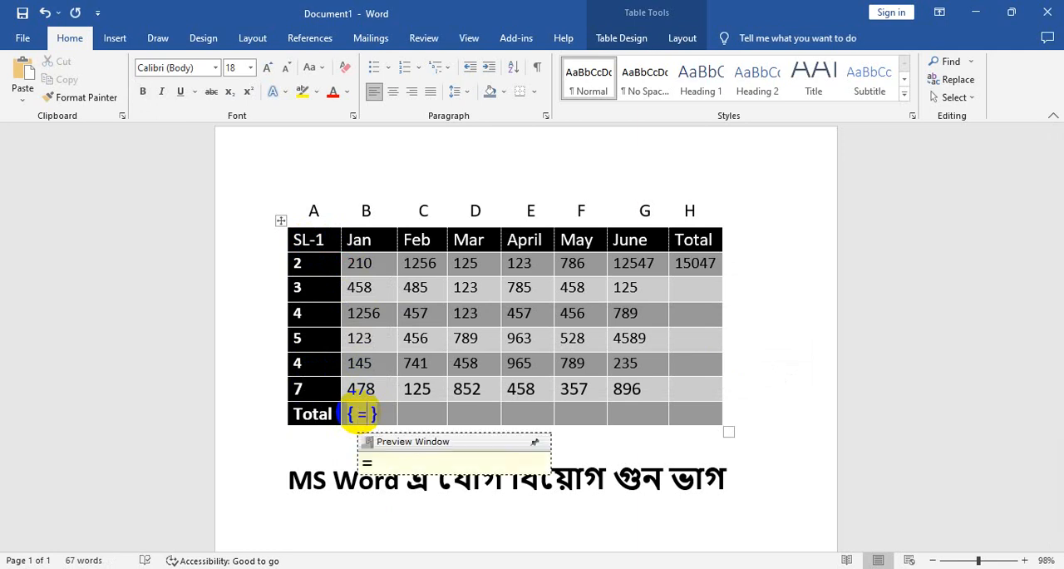
pyautogui.write('sum')
# Switch the text input from Bengali to English and enter sum() after the equals sign in the field
pyautogui.press('BackSpace')
pyautogui.press('BackSpace')
pyautogui.press('BackSpace')
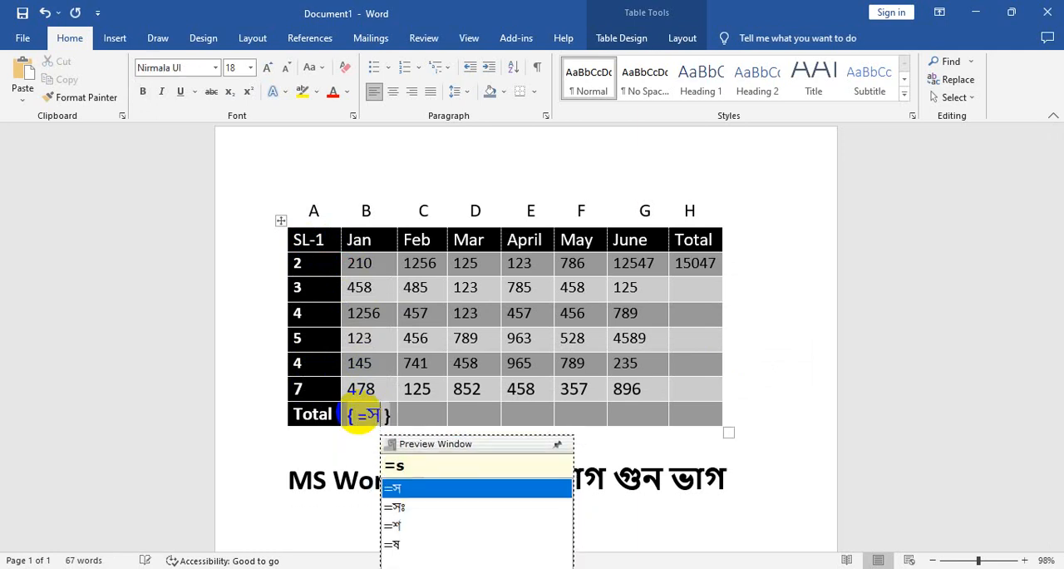
pyautogui.press('F12')
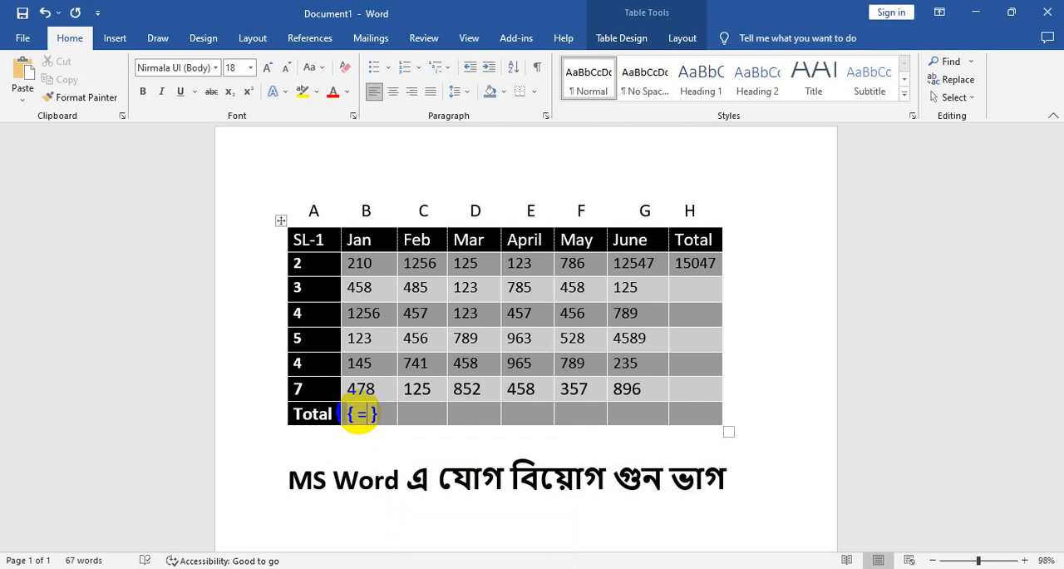
pyautogui.write('sum')
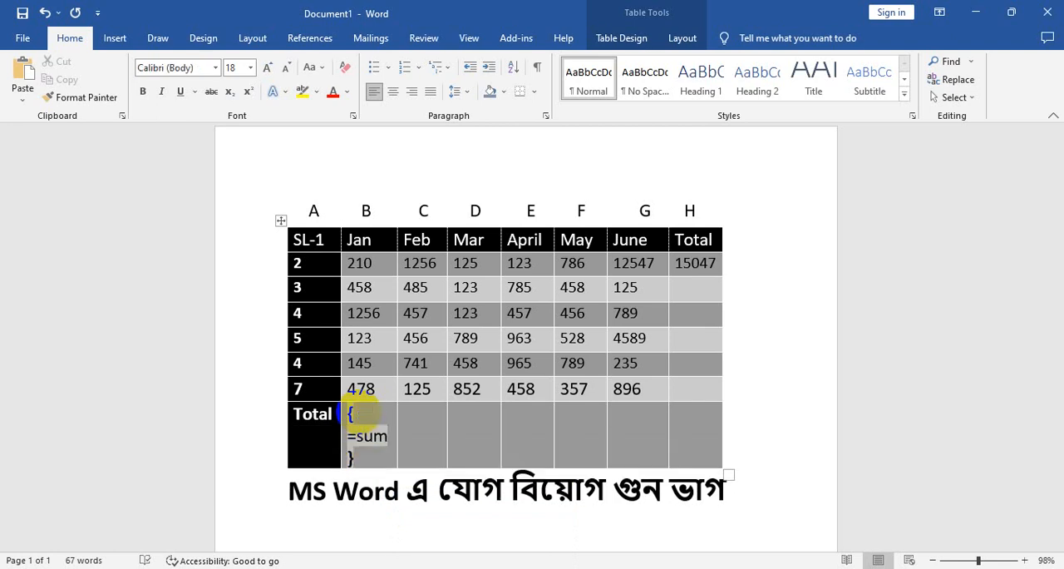
pyautogui.write('()')
# Enter the range b2:b7 in the Jan column's sum formula and update the field to calculate the total
pyautogui.click(358, 210)
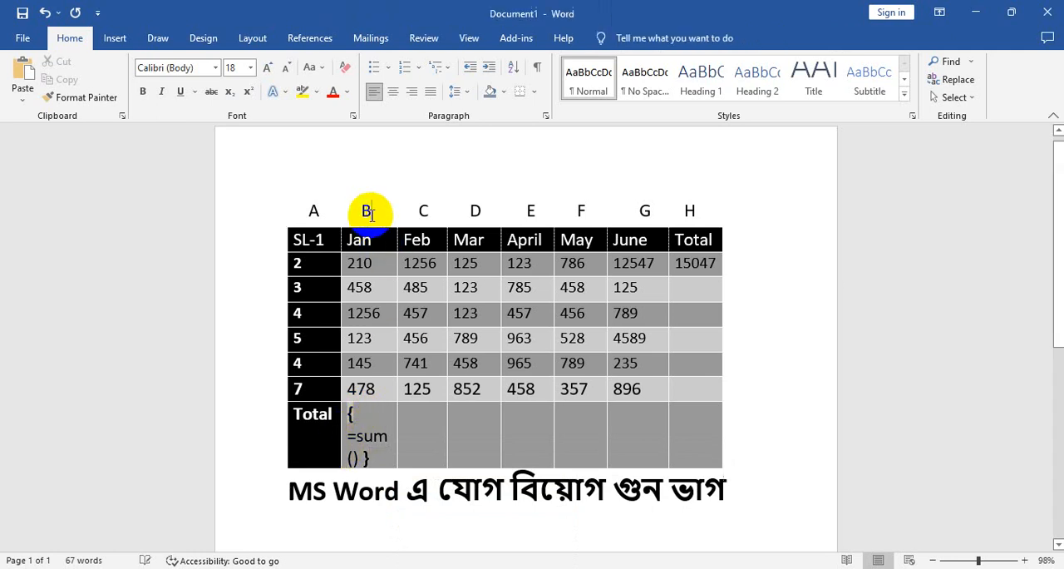
pyautogui.click(324, 260)
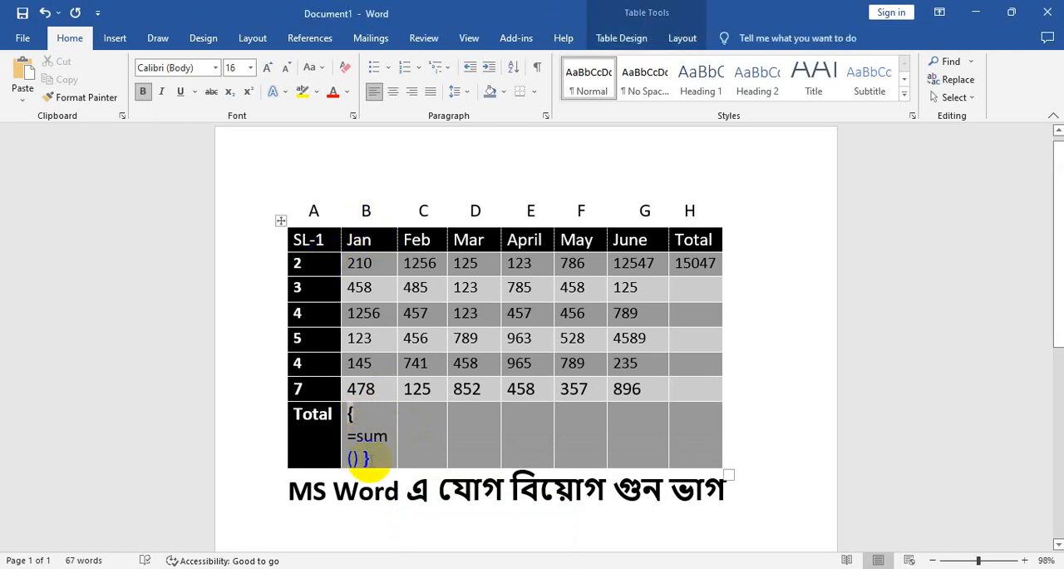
pyautogui.click(355, 459)
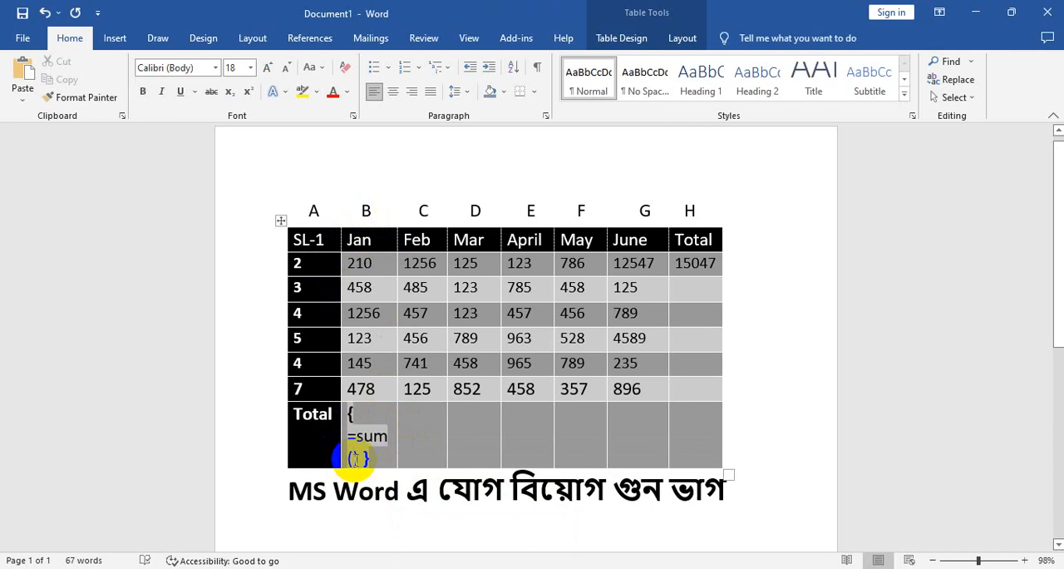
pyautogui.write('b2')
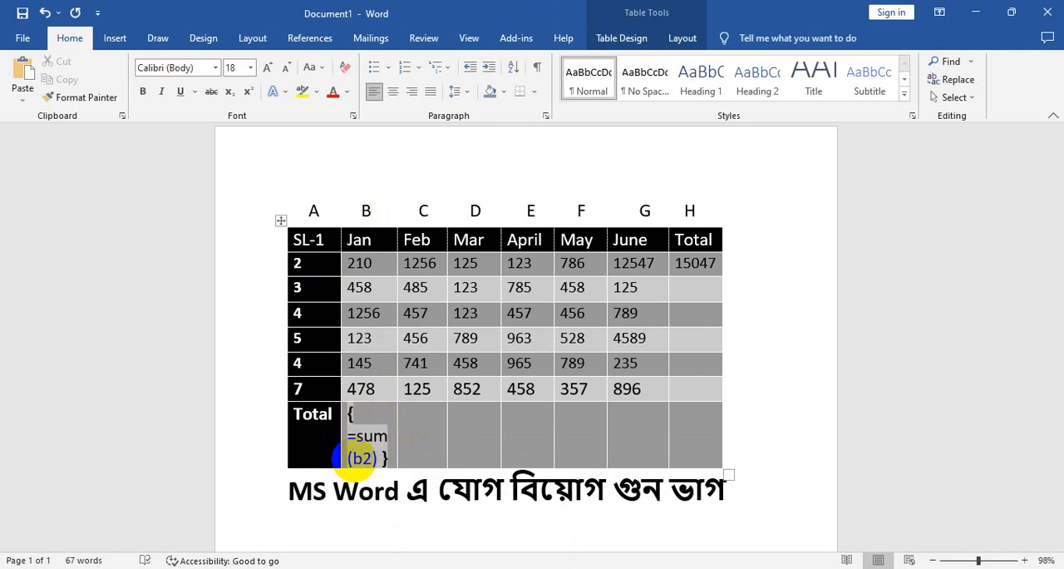
pyautogui.write(':b7')
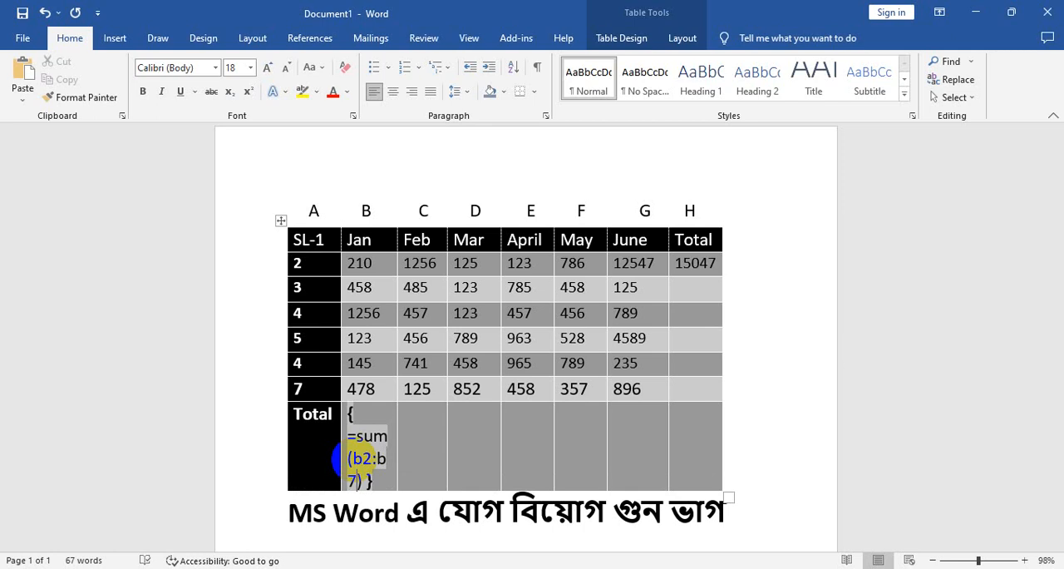
pyautogui.press('F9')
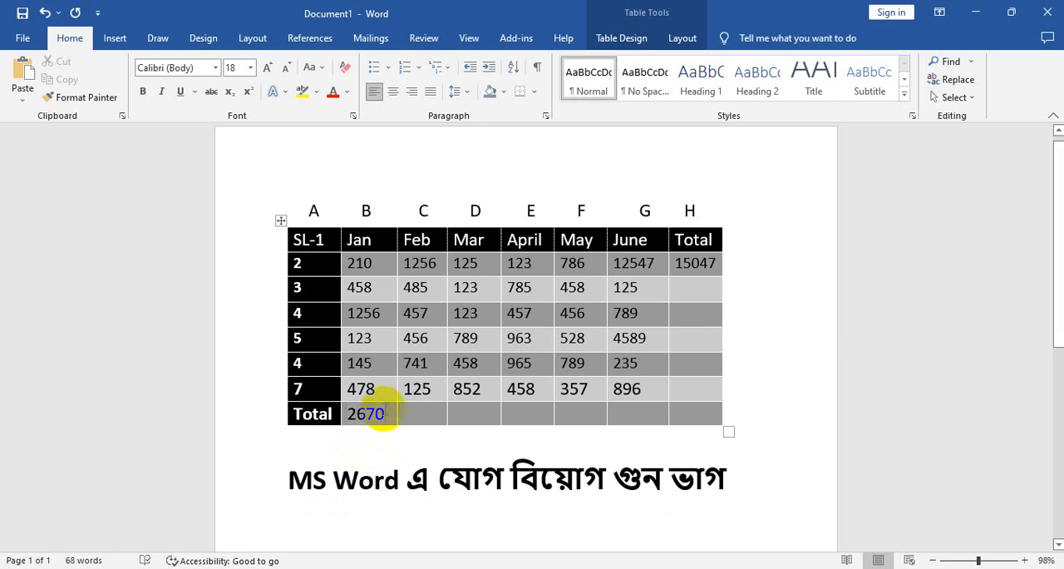
# Clear the existing total from row 2's cell in the Total column
pyautogui.click(703, 263)
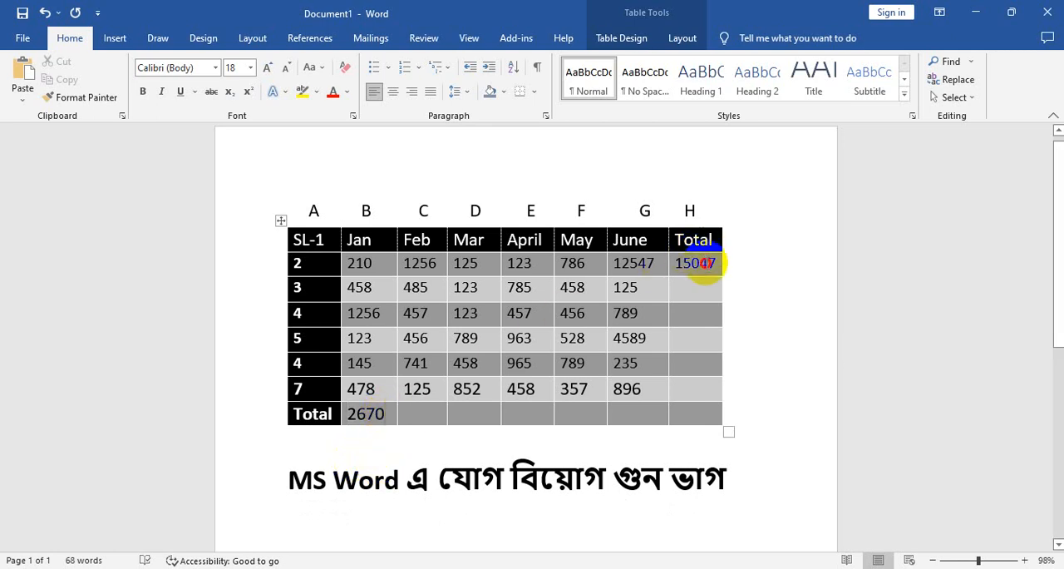
pyautogui.click(349, 263)
pyautogui.moveTo(349, 263); pyautogui.dragTo(690, 266)
pyautogui.click(690, 263)
pyautogui.rightClick(715, 262)
pyautogui.doubleClick(716, 263)
pyautogui.press('Delete')
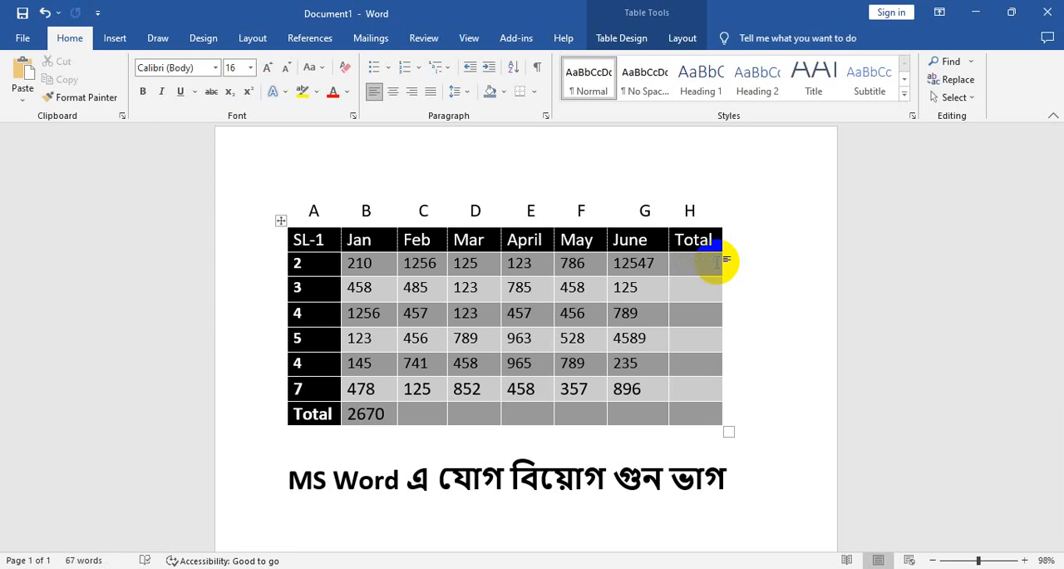
# Insert an empty field in row 2's Total cell and enter =sum() inside it
pyautogui.hotkey('ctrl', 'F9')
pyautogui.write('=sum()')
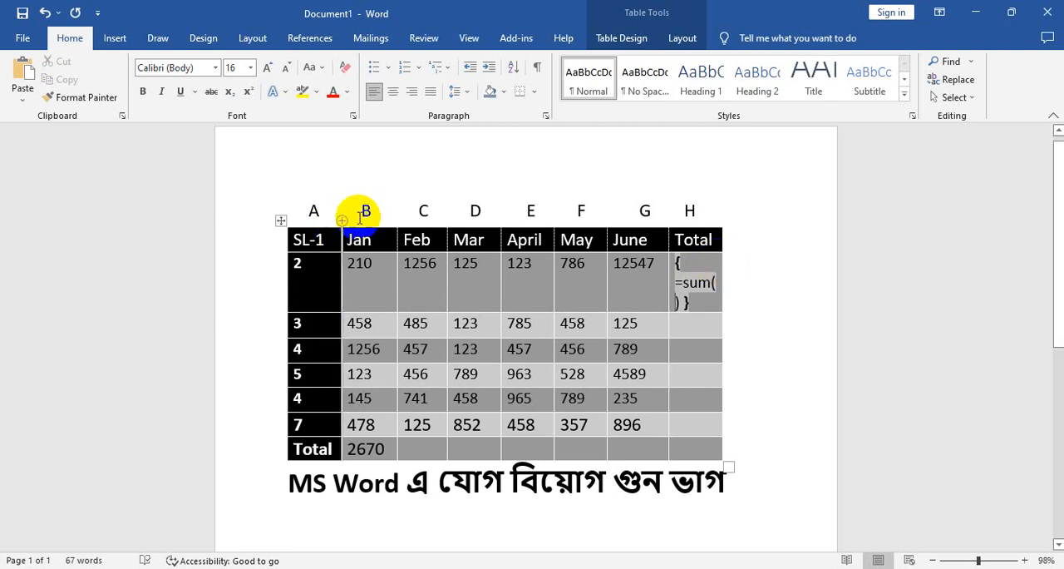
# Complete row 2's sum formula with the range b2:g2 and update the field to calculate the row total
pyautogui.click(313, 270)
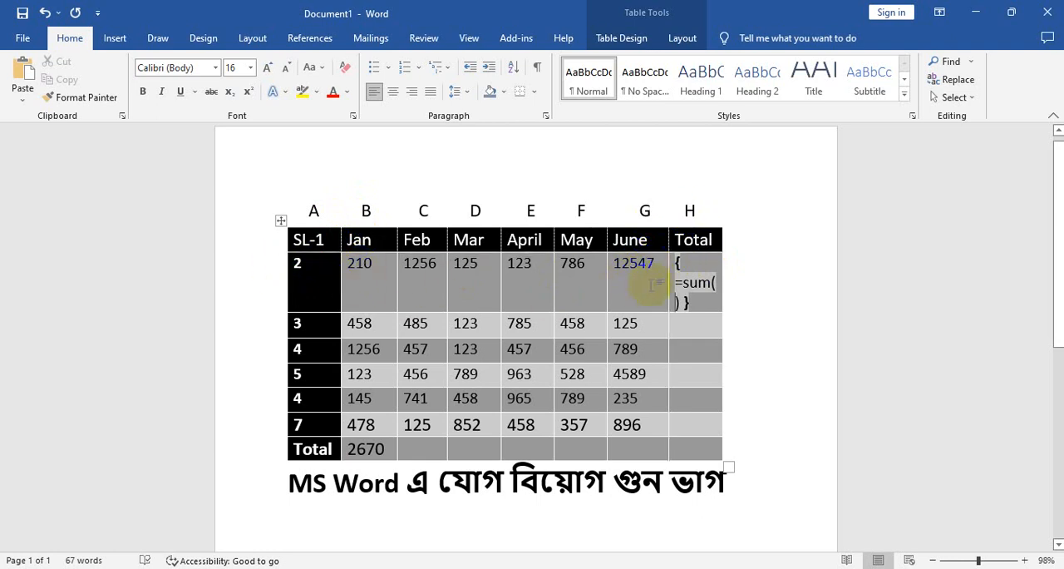
pyautogui.write('b2:')
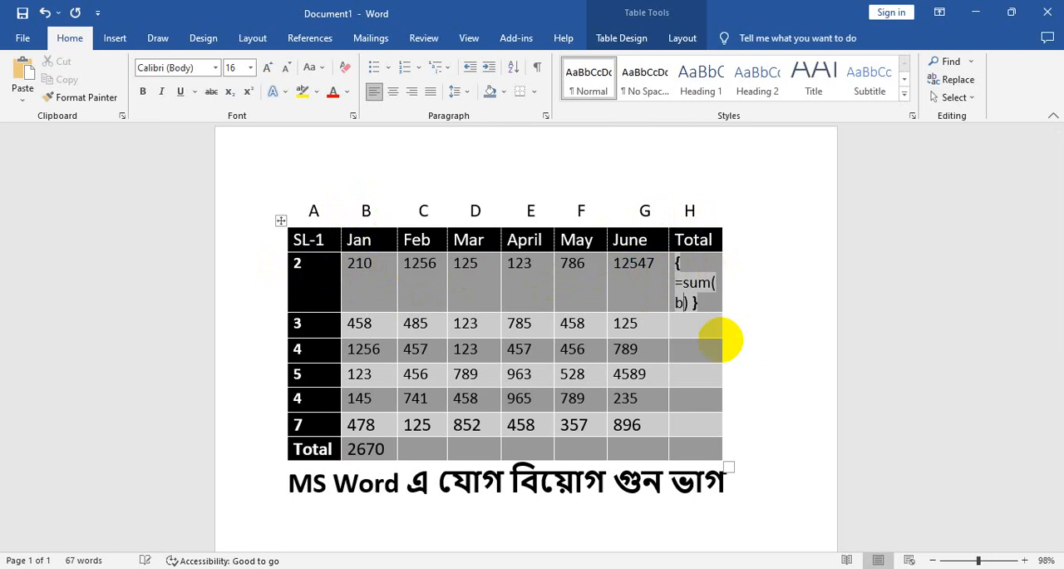
pyautogui.write('g')
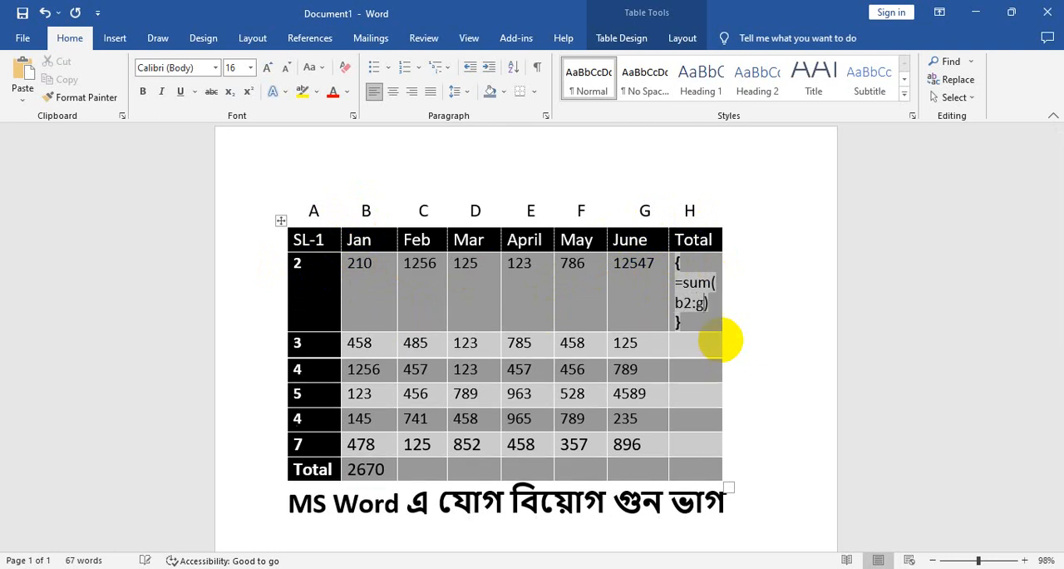
pyautogui.write('2')
pyautogui.press('F9')
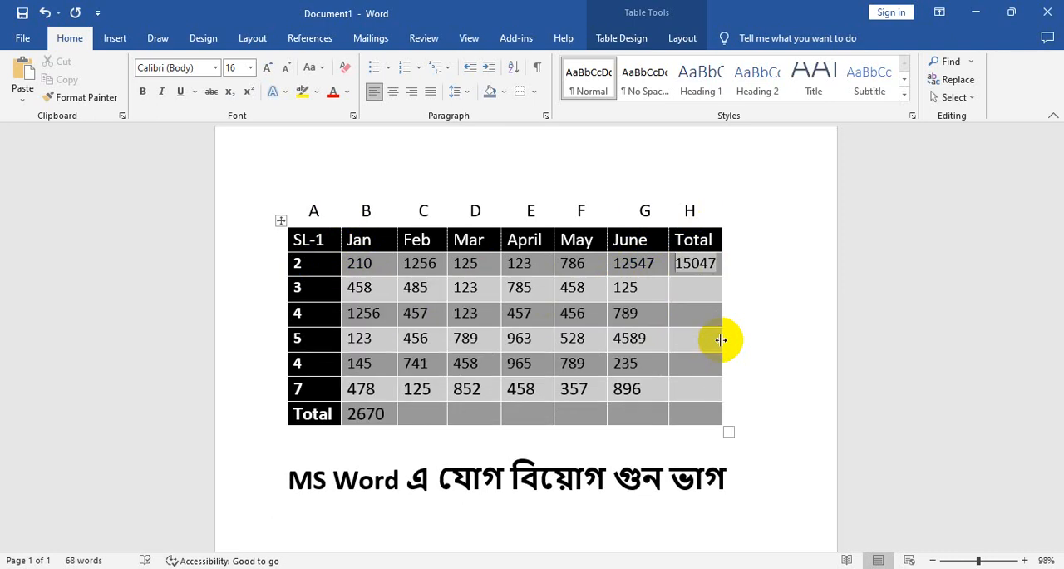
pyautogui.doubleClick(697, 264)
pyautogui.click(700, 264)
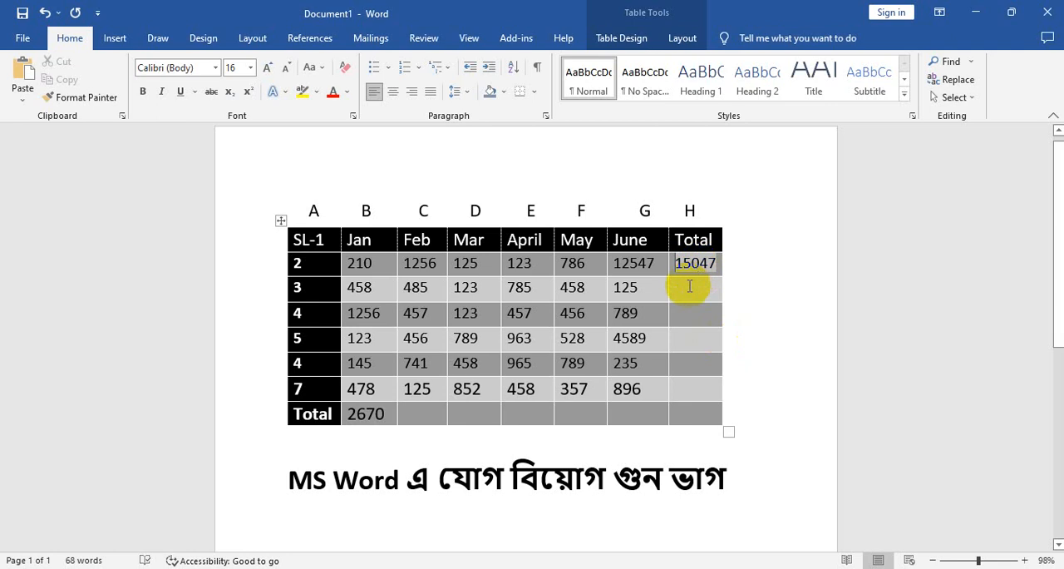